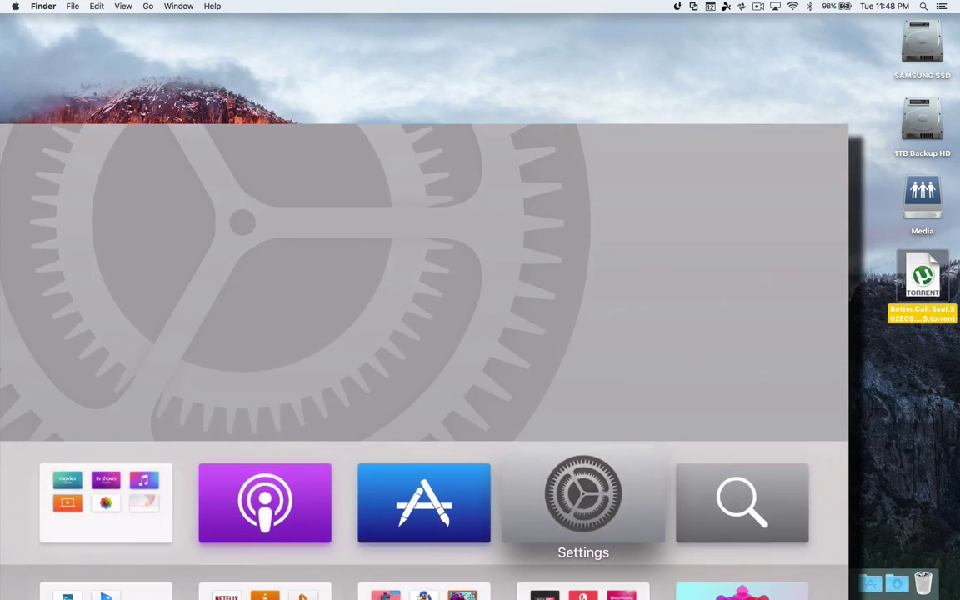
Move down the Apple TV home screen to the PopcornTime tile and launch it.
key(Down)
key(Down)
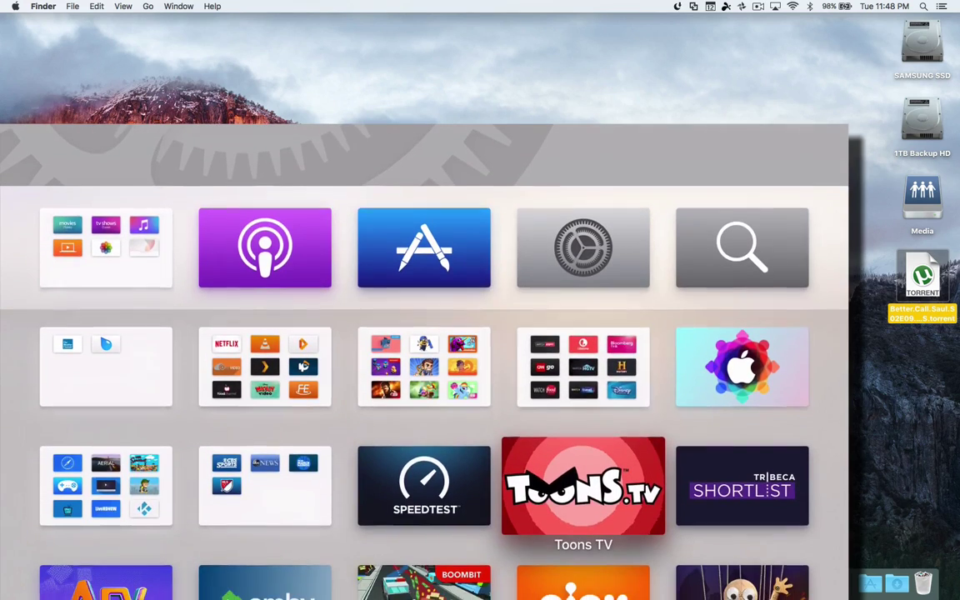
key(Down)
key(Down)
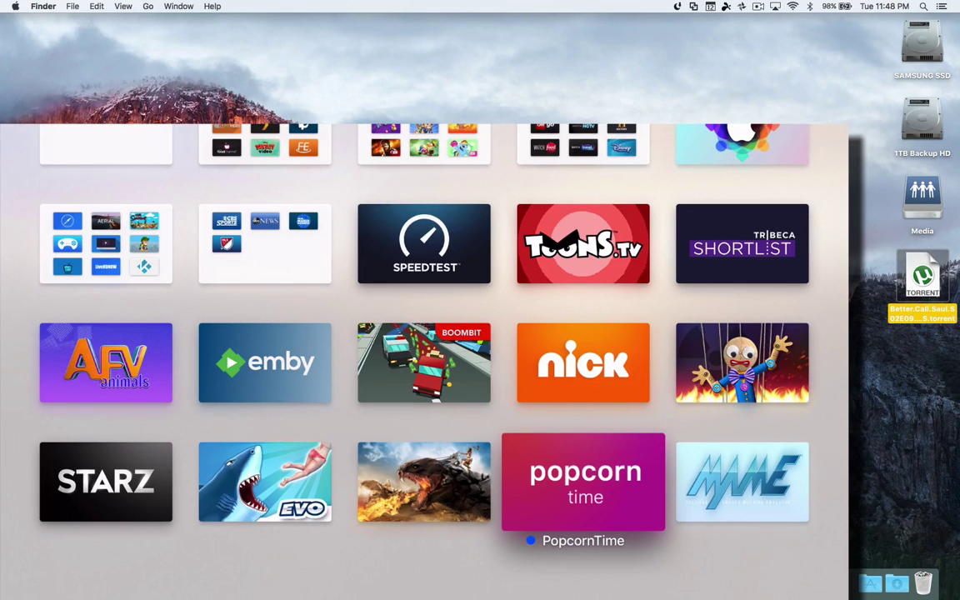
key(Return)
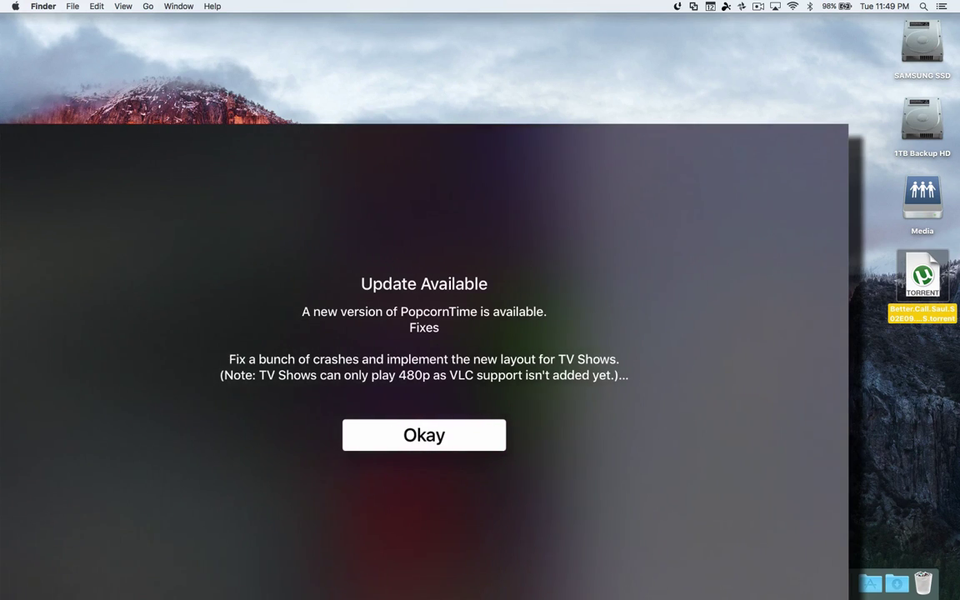
Dismiss the Update Available notice and open the Movies section.
key(Return)
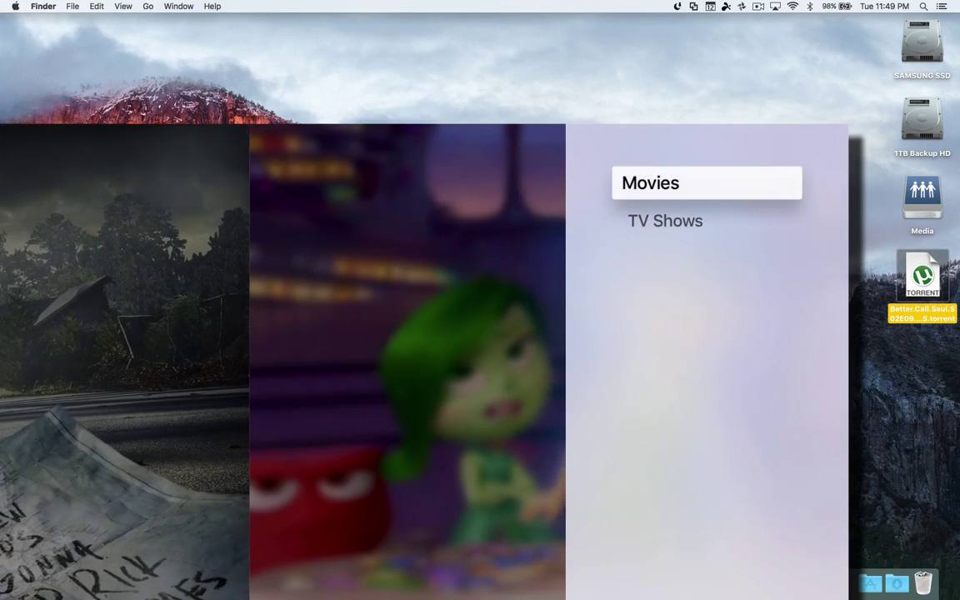
key(Down)
key(Up)
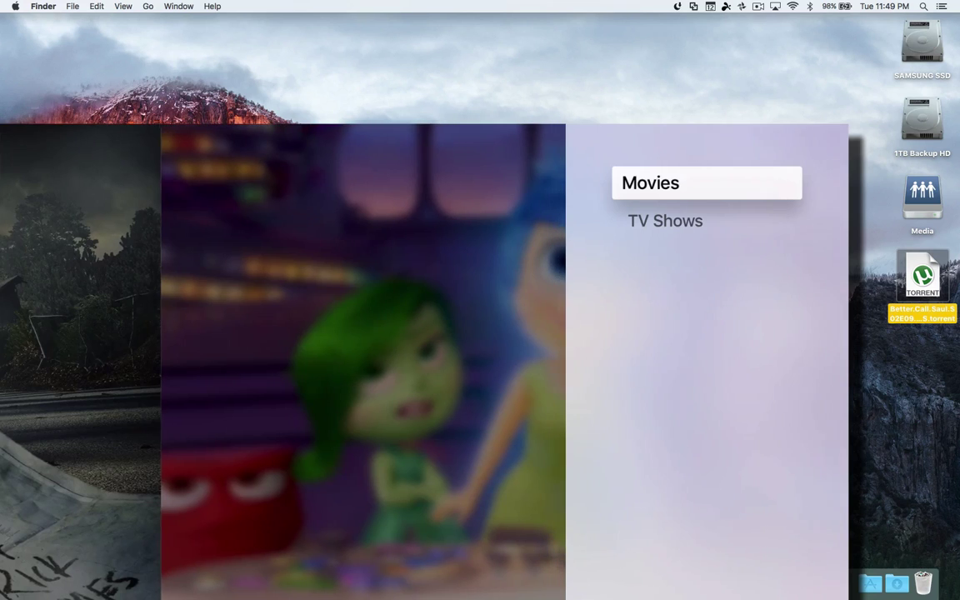
key(Return)
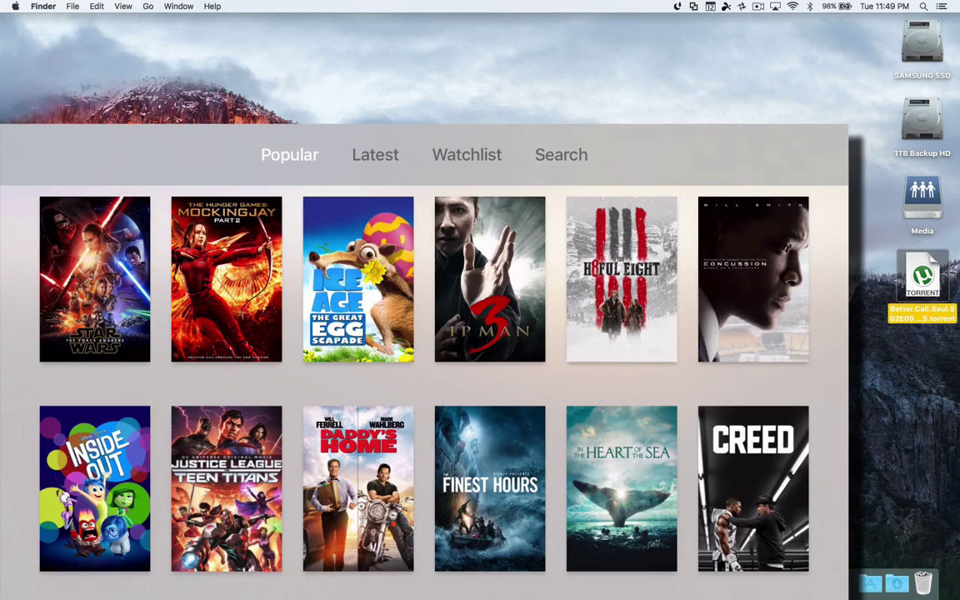
Browse down the Popular Movies grid past Creed, The Intern, Everest and Hotel Transylvania 2.
key(Down)
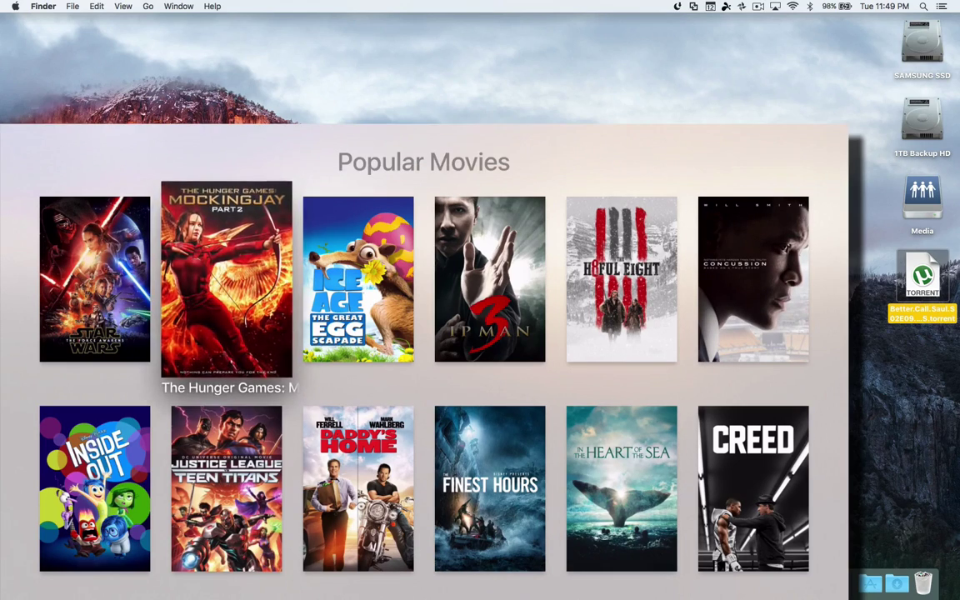
key(Right)
key(Right)
key(Right)
key(Right)
key(Down)
key(Left)
key(Left)
key(Left)
key(Left)
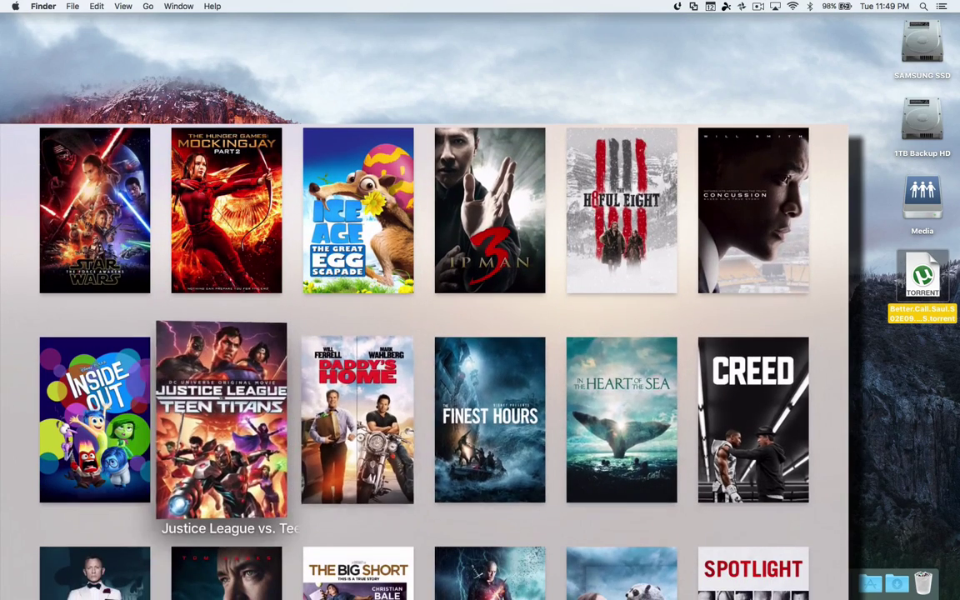
key(Down)
key(Down)
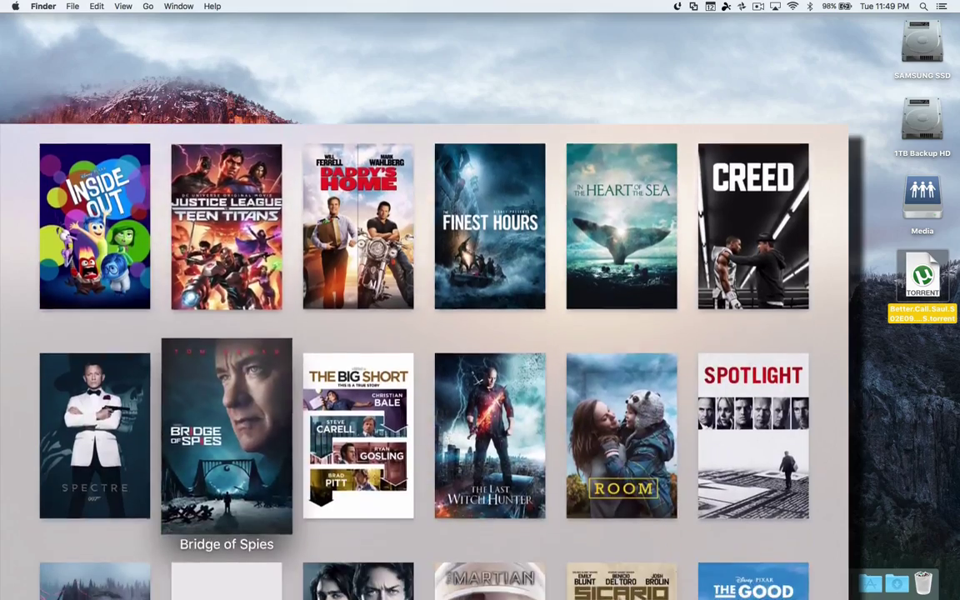
key(Down)
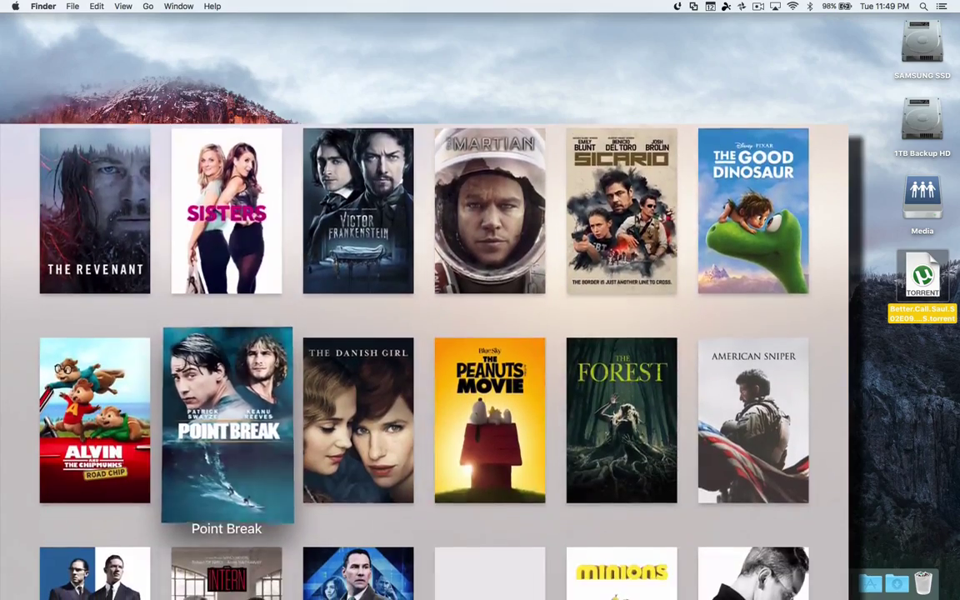
key(Down)
key(Down)
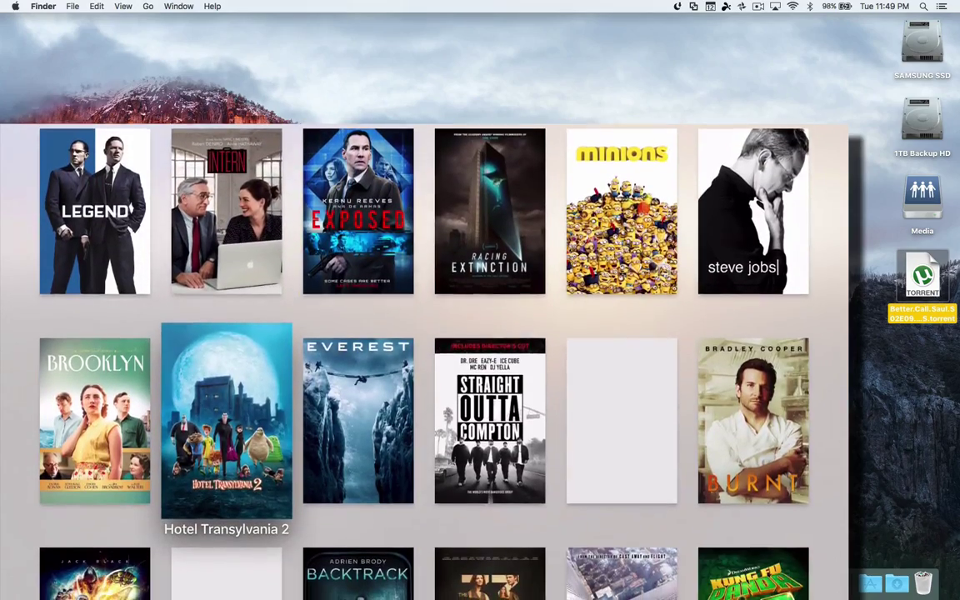
key(Right)
key(Down)
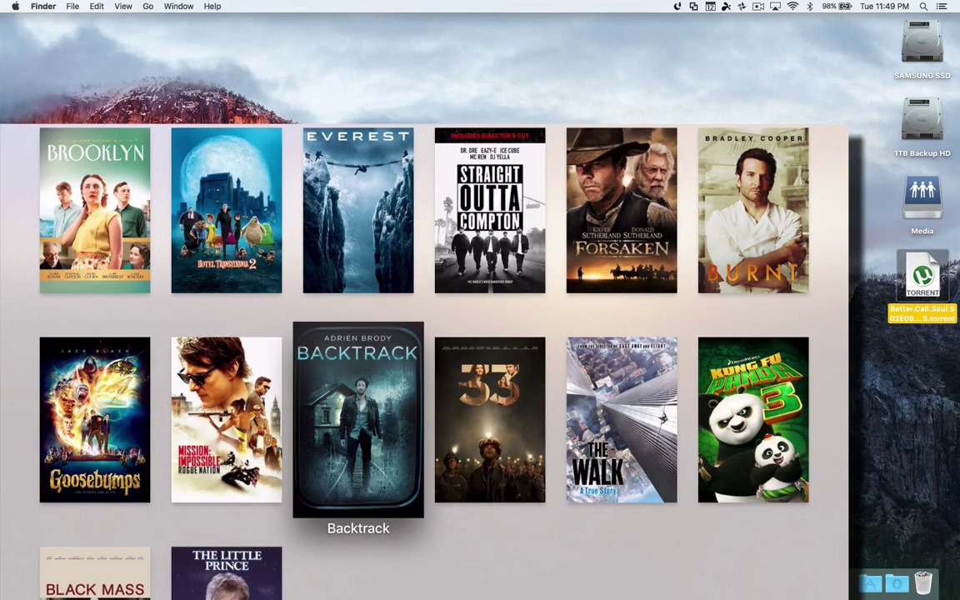
key(Down)
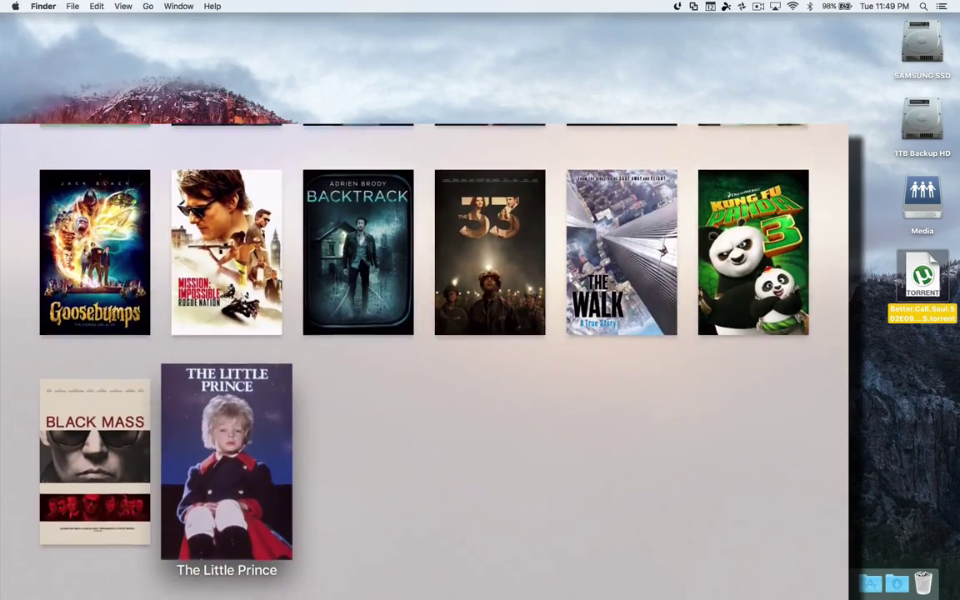
Move back up past Point Break and The Peanuts Movie and open Exposed.
key(Up)
key(Down)
key(Up)
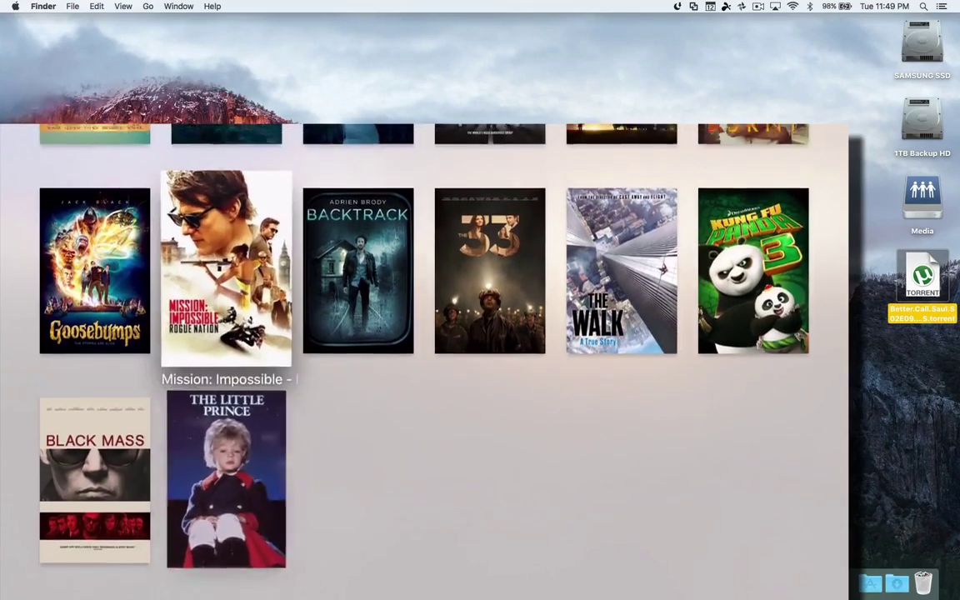
key(Up)
key(Up)
key(Up)
key(Right)
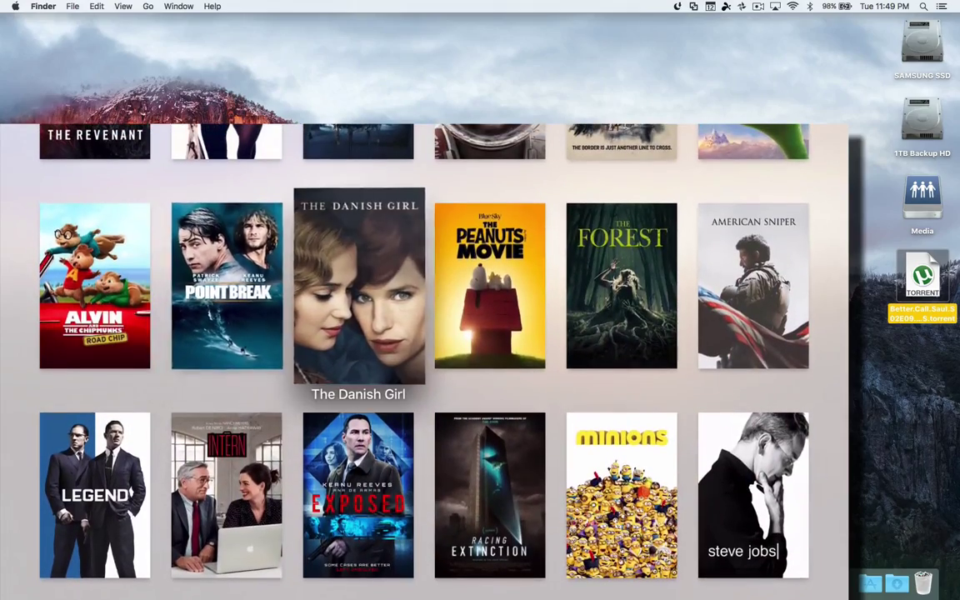
key(Right)
key(Right)
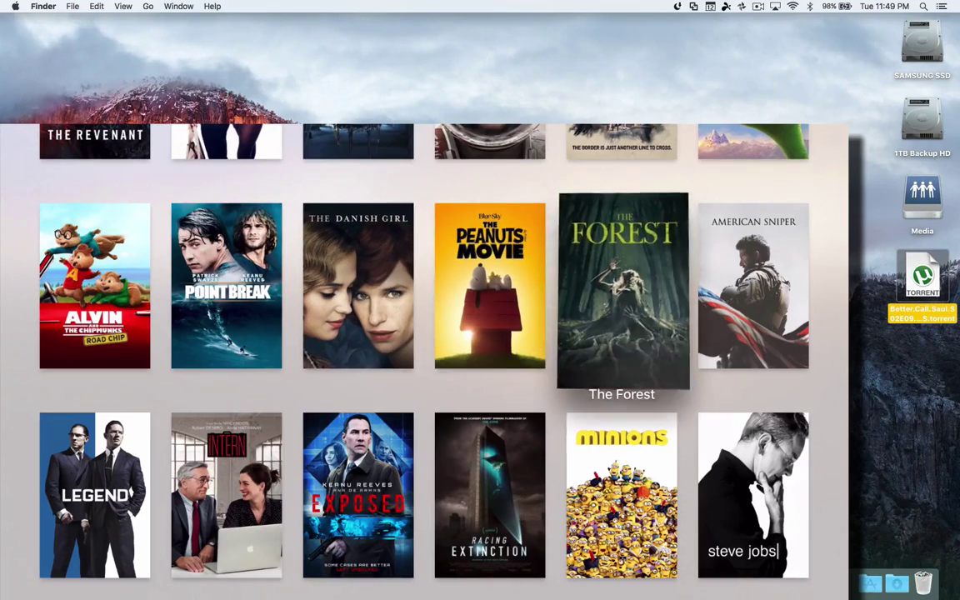
key(Down)
key(Left)
key(Left)
key(Left)
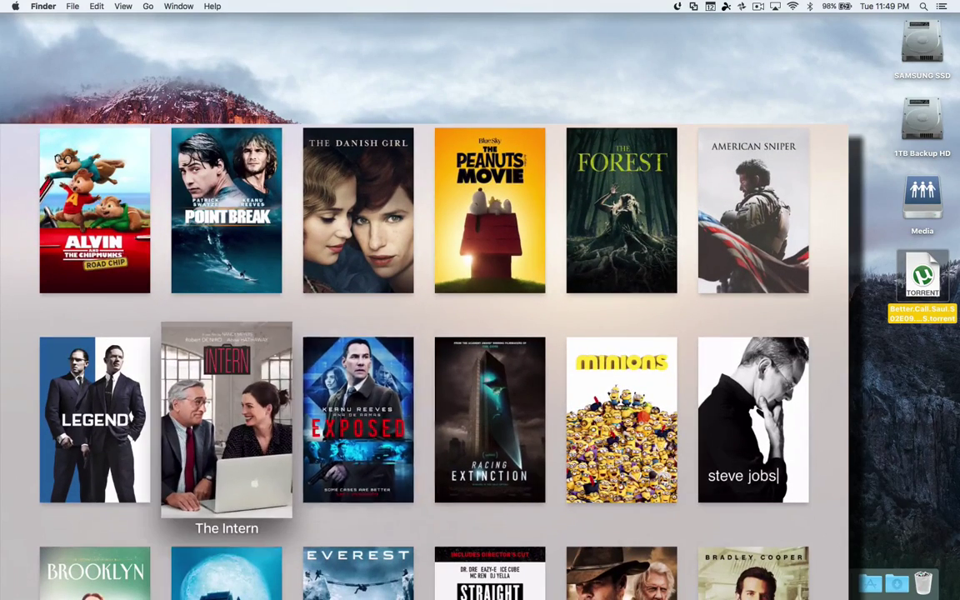
key(Right)
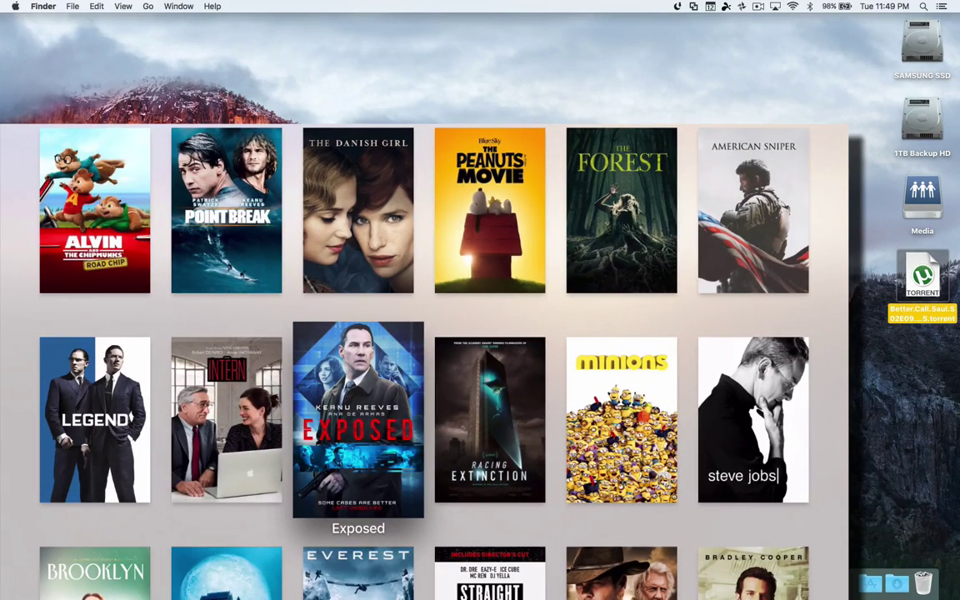
key(Return)
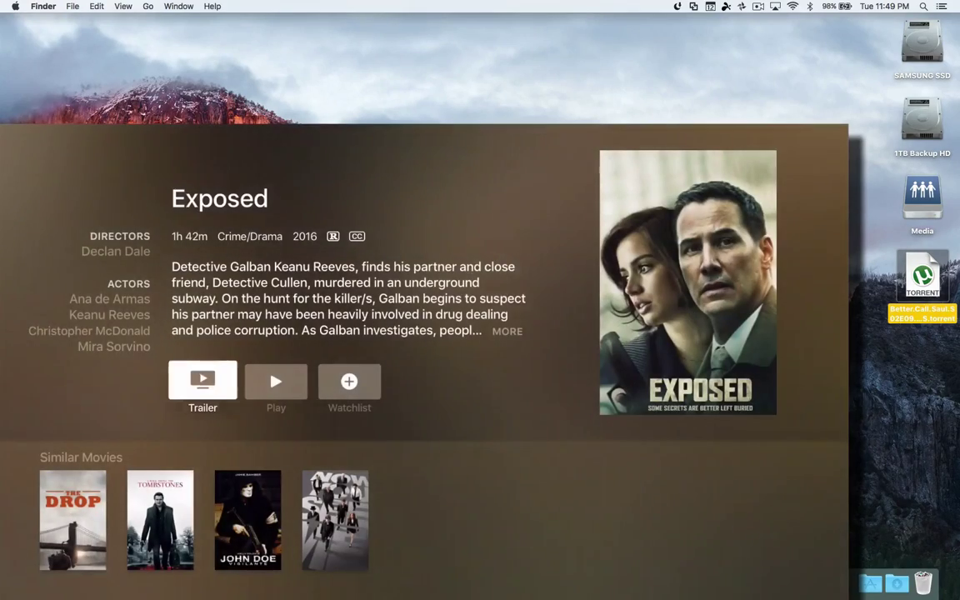
Look over Exposed's trailer and watchlist options, similar movies and cast.
key(Down)
key(Up)
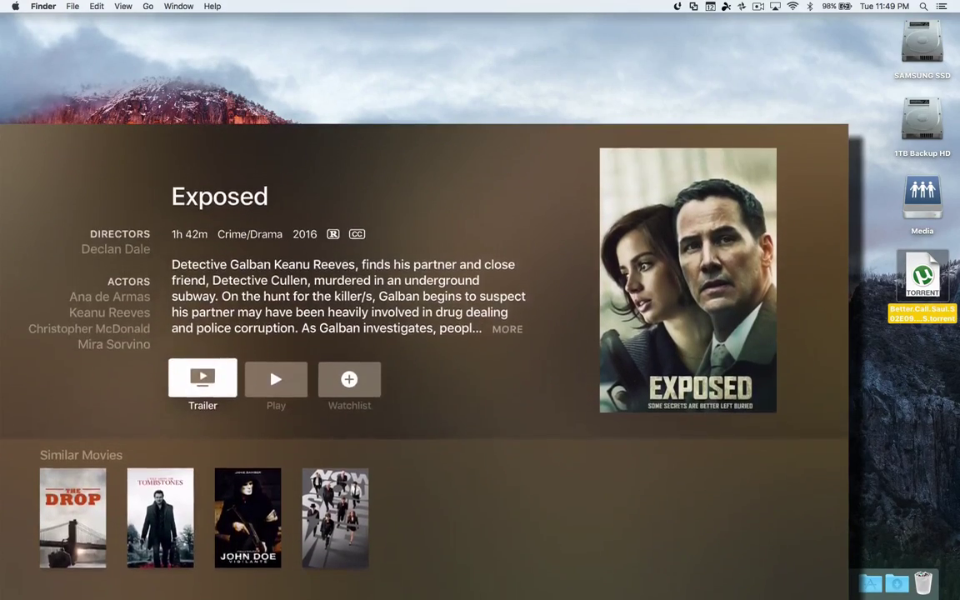
key(Right)
key(Right)
key(Down)
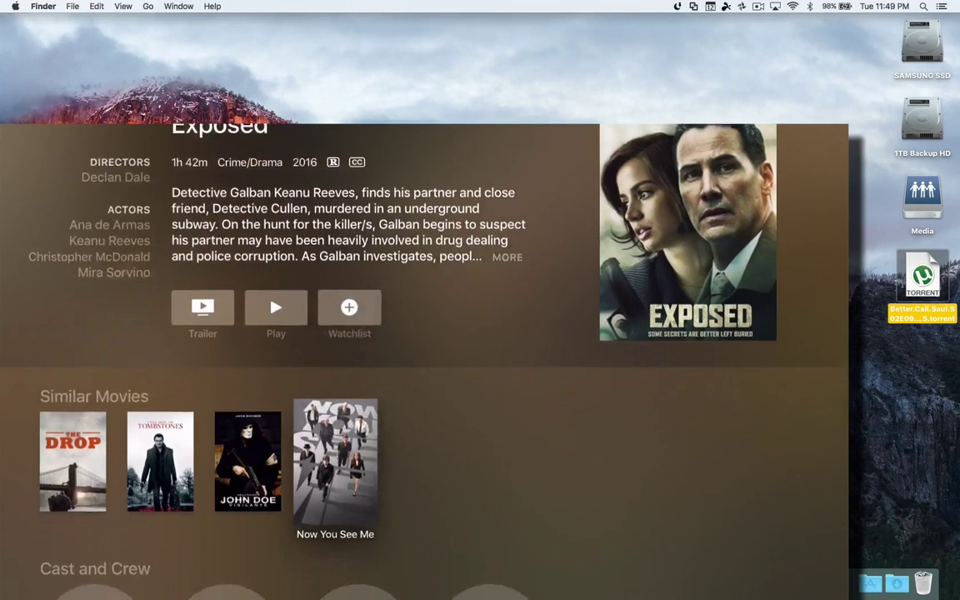
key(Down)
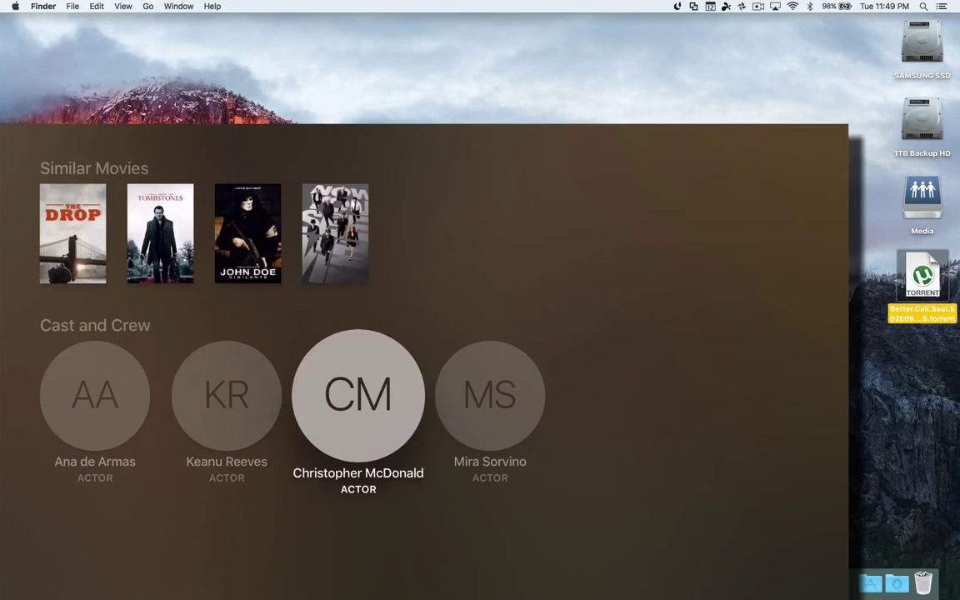
key(Up)
key(Left)
key(Left)
key(Left)
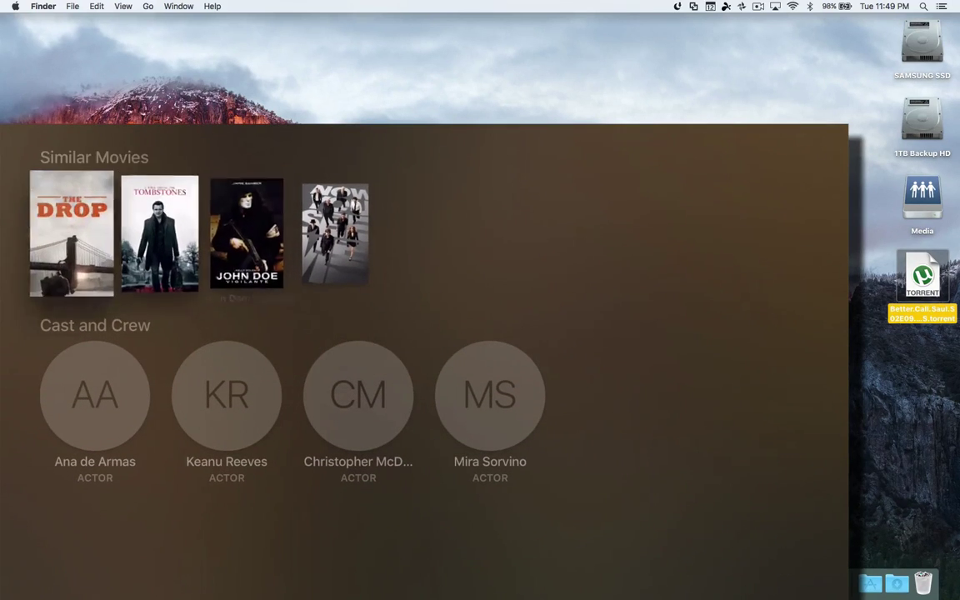
key(Up)
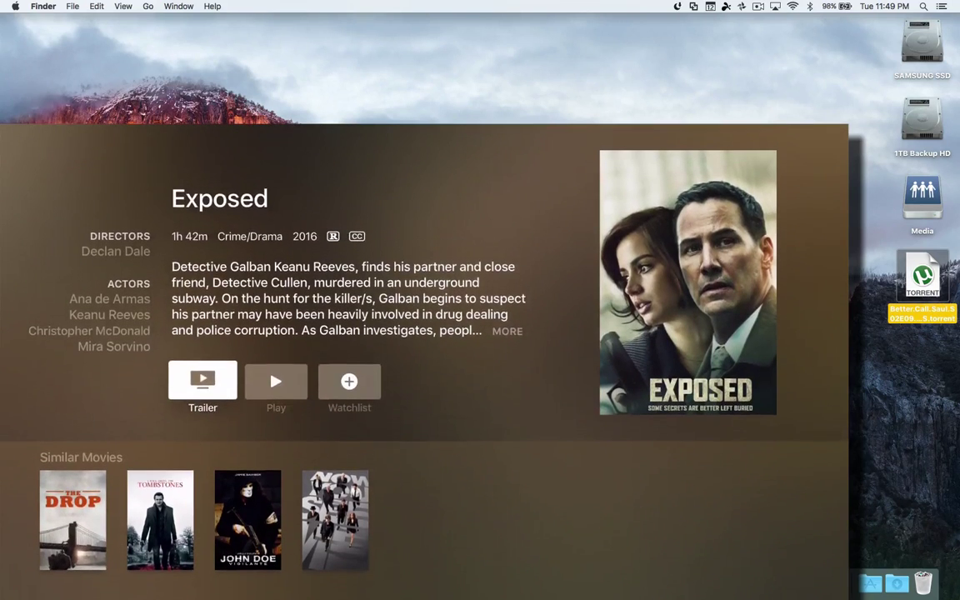
Check the description and buttons, then choose Play for Exposed.
key(Right)
key(Left)
key(Up)
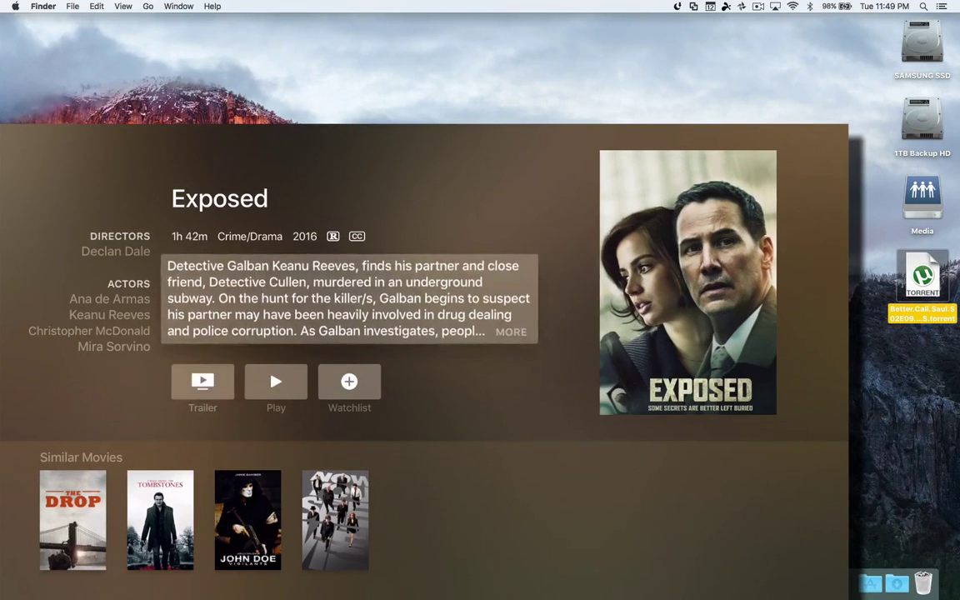
key(Down)
key(Down)
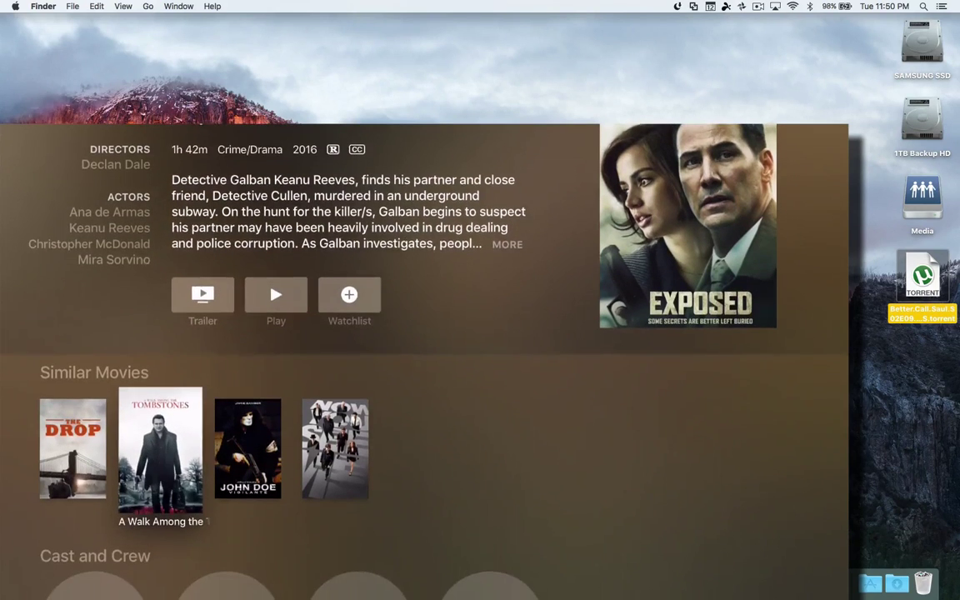
key(Up)
key(Right)
key(Right)
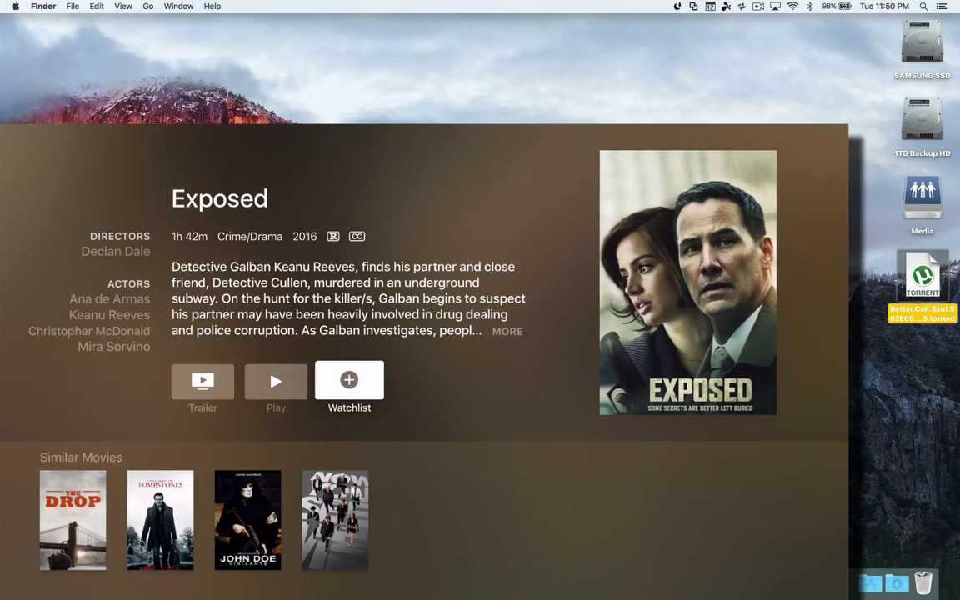
key(Left)
key(Return)
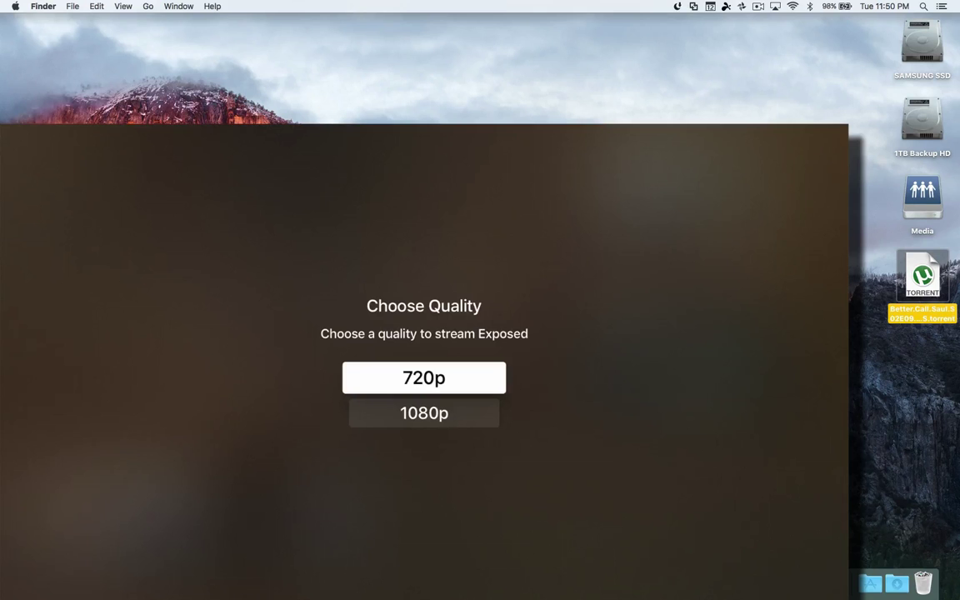
Compare 720p with 1080p and stream Exposed in 720p.
key(Down)
key(Up)
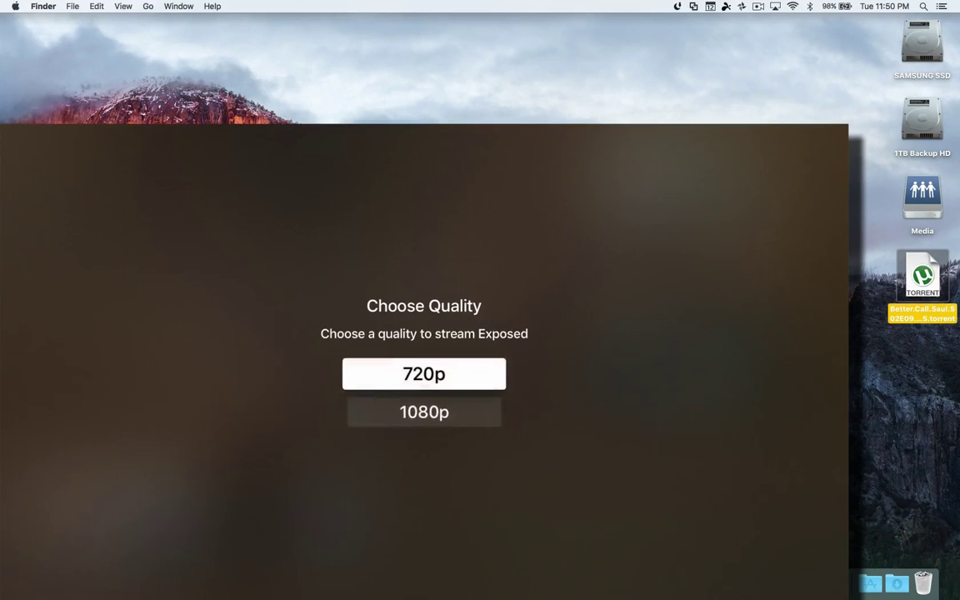
key(Return)
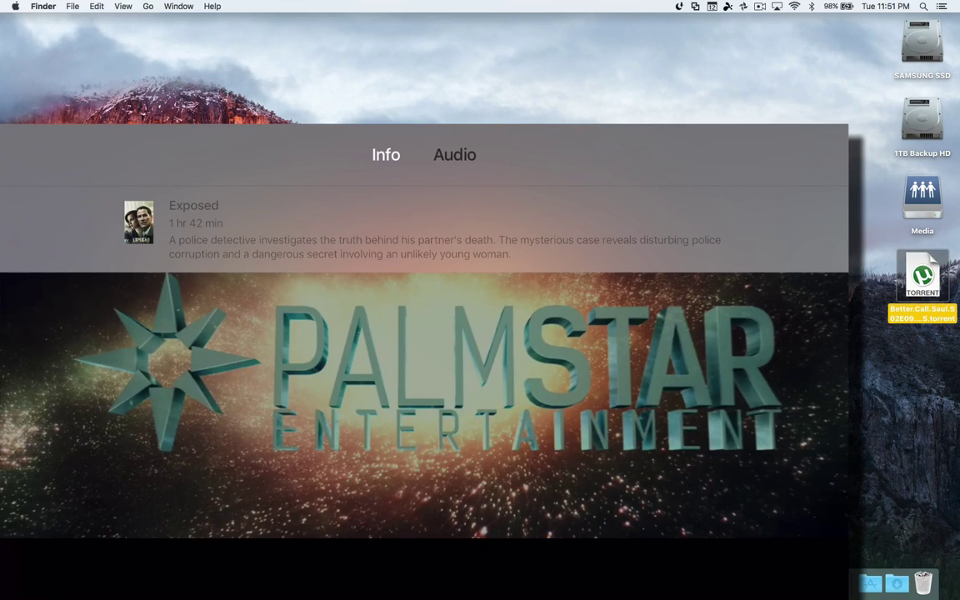
View the Audio and Info tabs of the overlay, then close it.
key(Right)
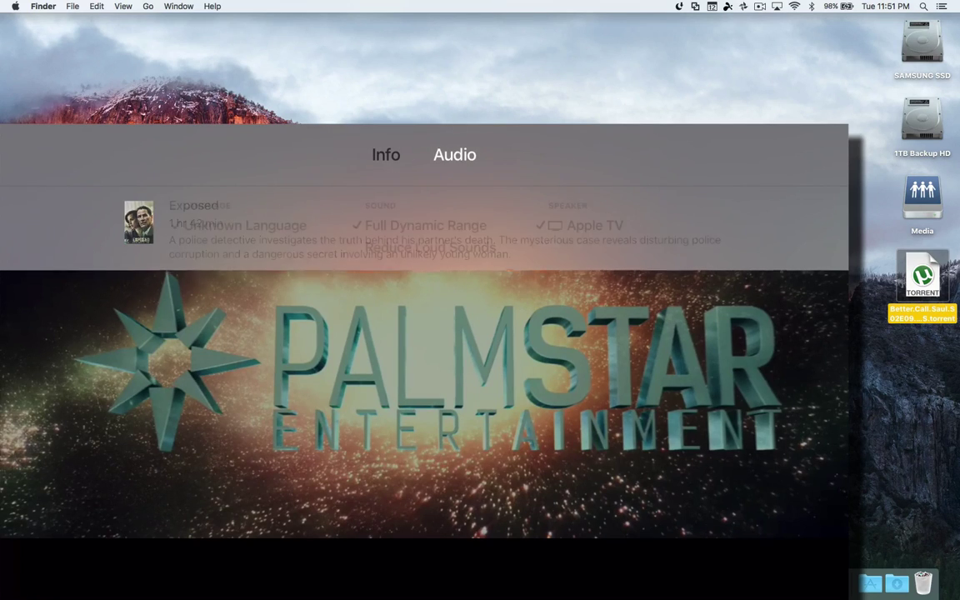
key(Left)
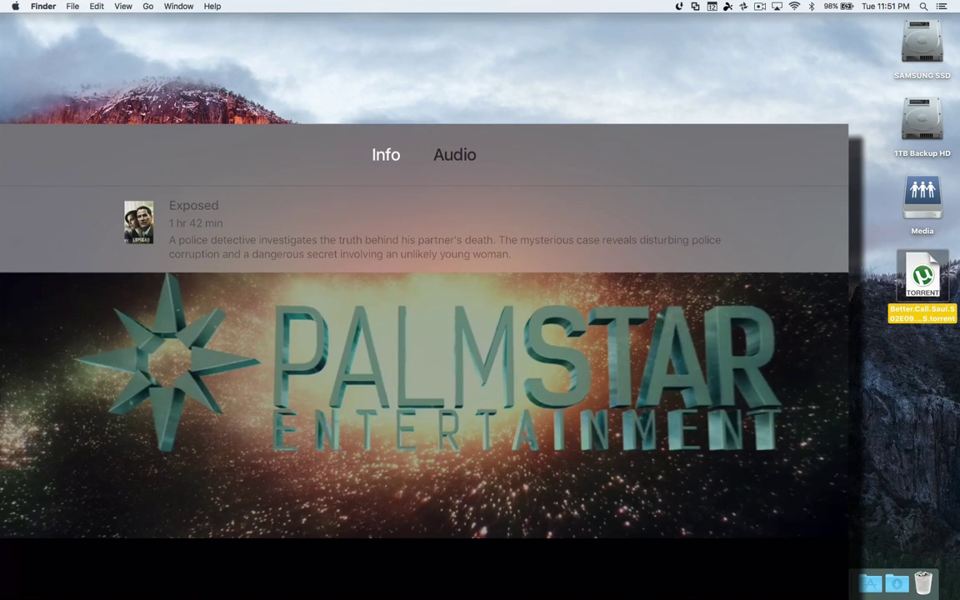
key(Escape)
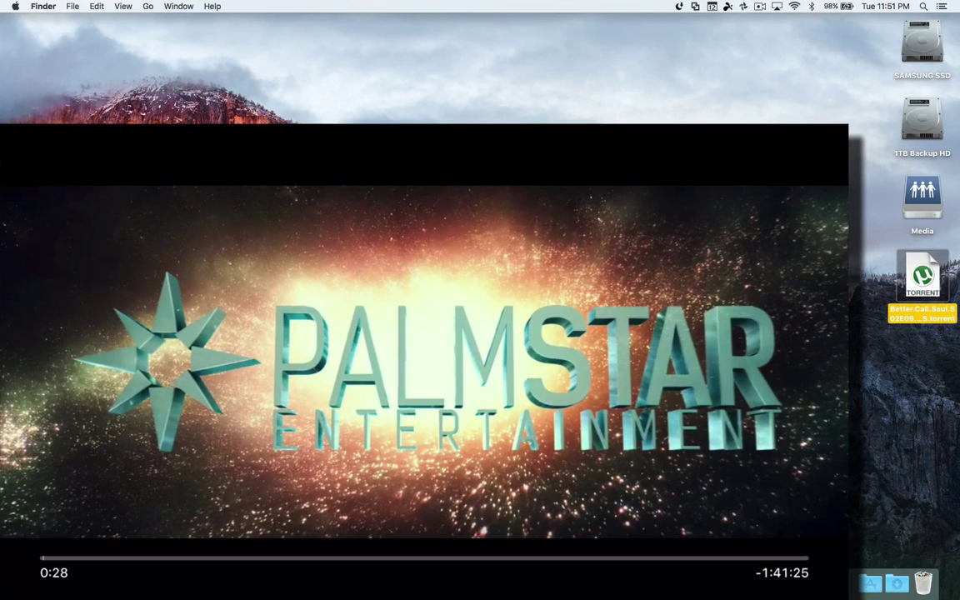
Pause and resume Exposed twice.
key(space)
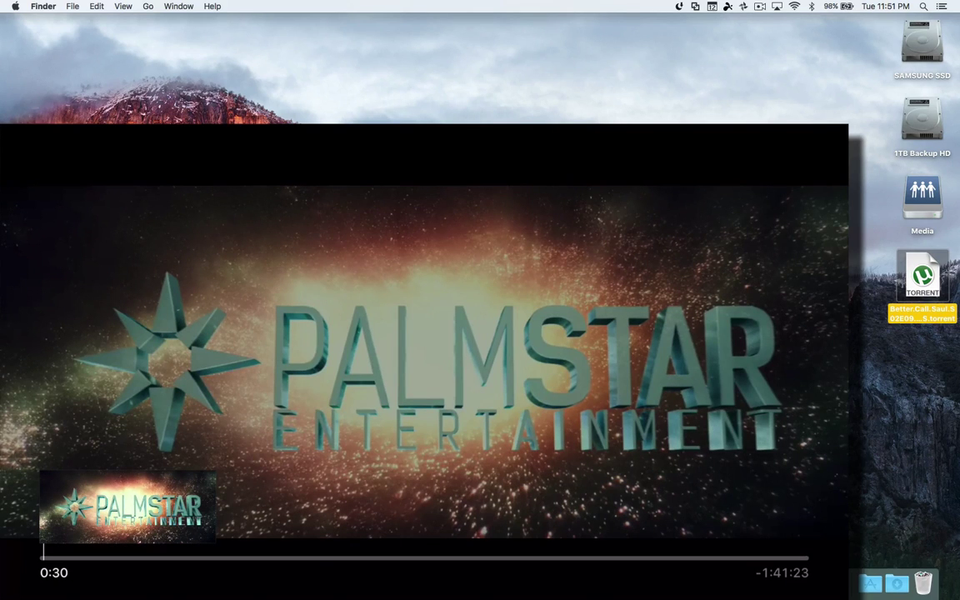
key(space)
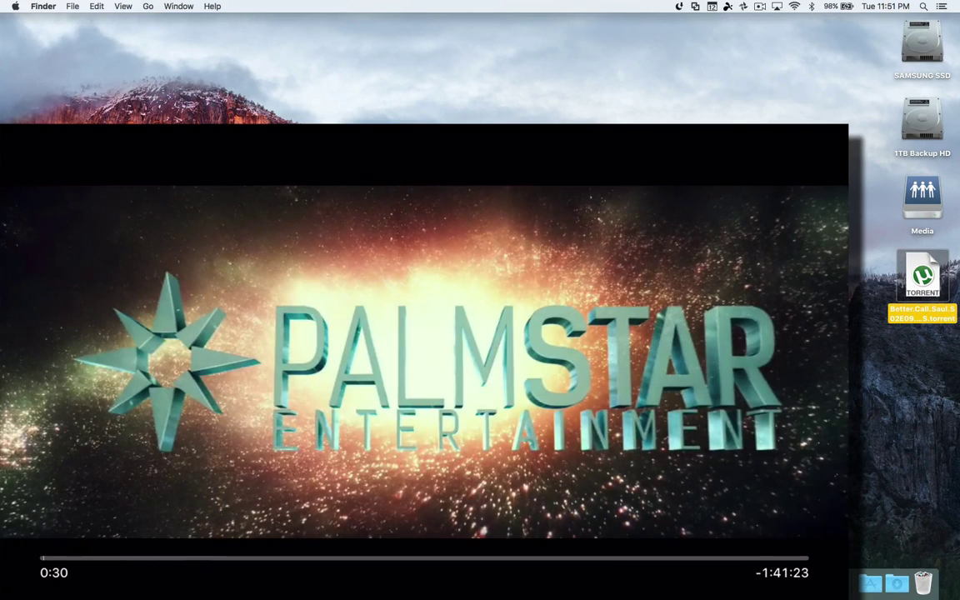
key(space)
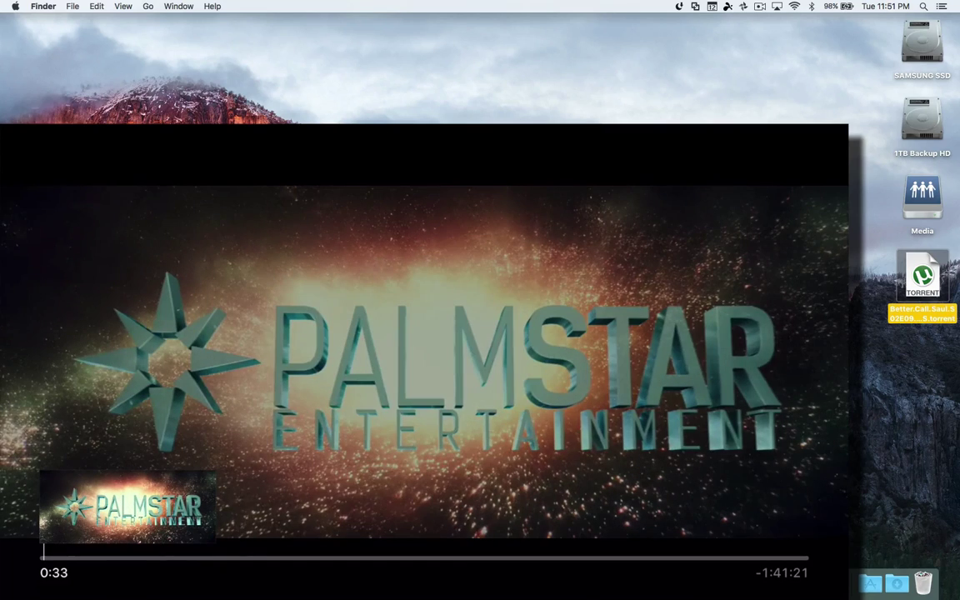
key(space)
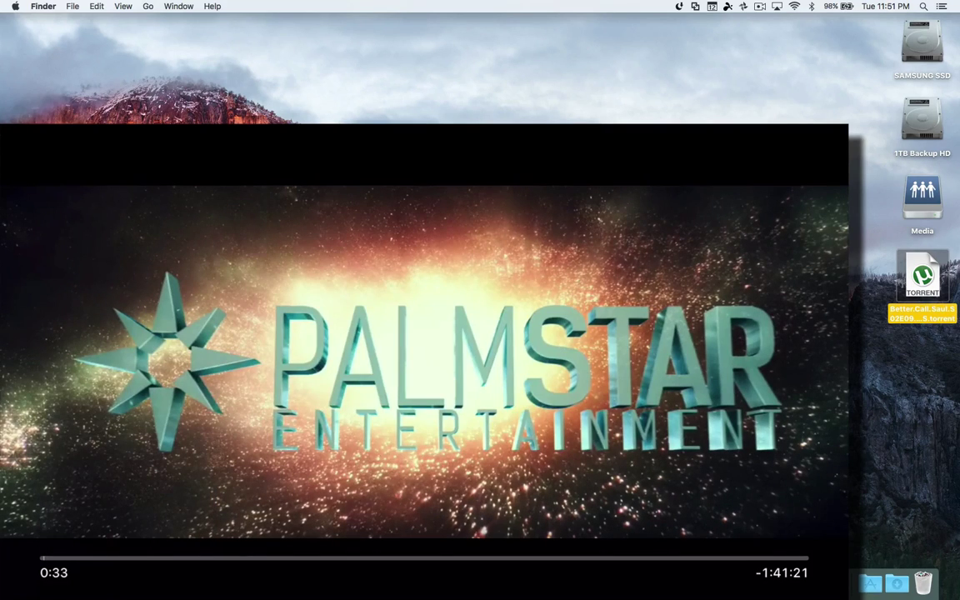
Scrub the playback timeline back and forth while the movie plays.
scroll(424, 358, right, 10)
scroll(424, 358, right, 20)
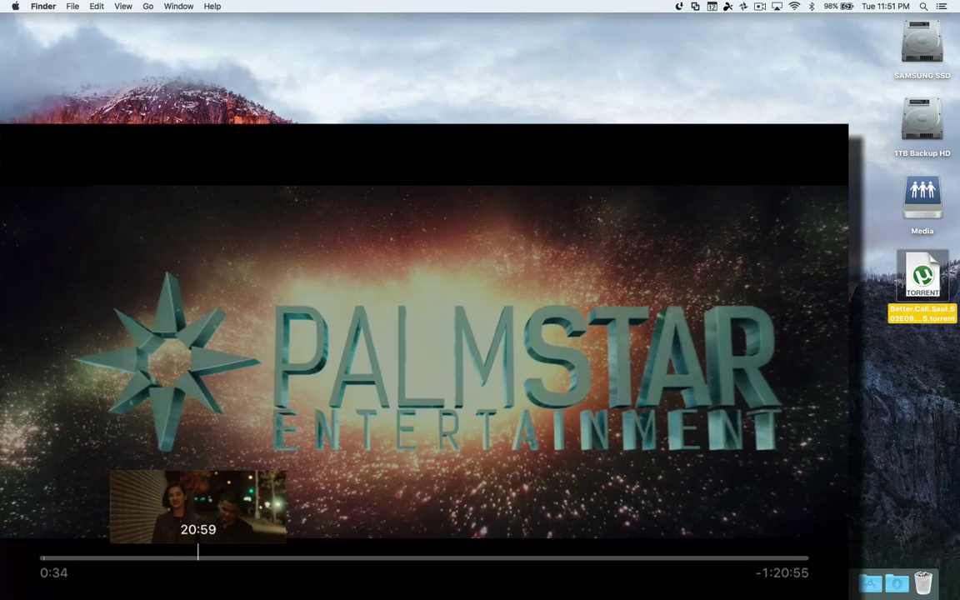
scroll(424, 358, left, 12)
scroll(424, 359, right, 2)
scroll(424, 358, right, 10)
scroll(424, 358, left, 12)
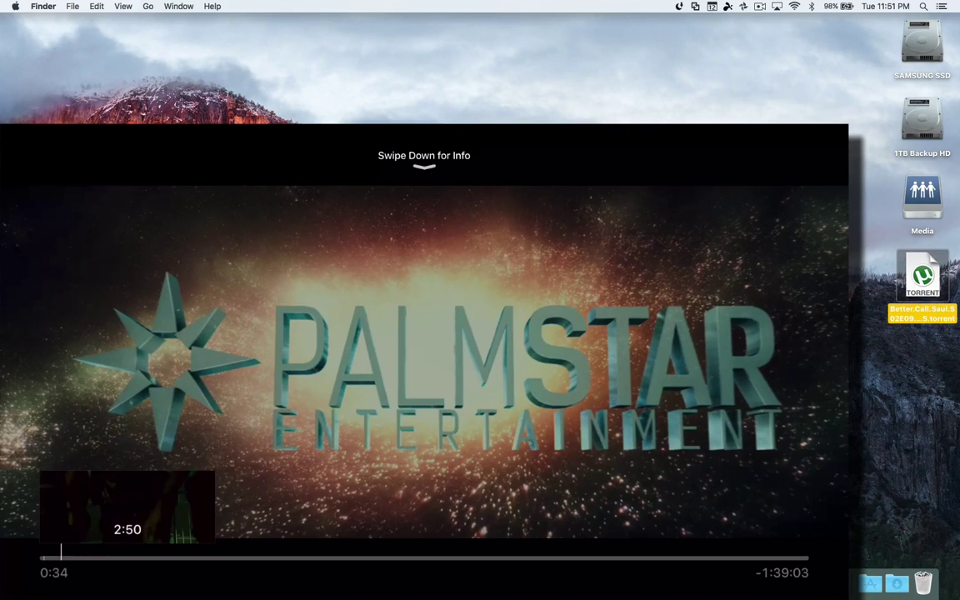
scroll(424, 358, right, 7)
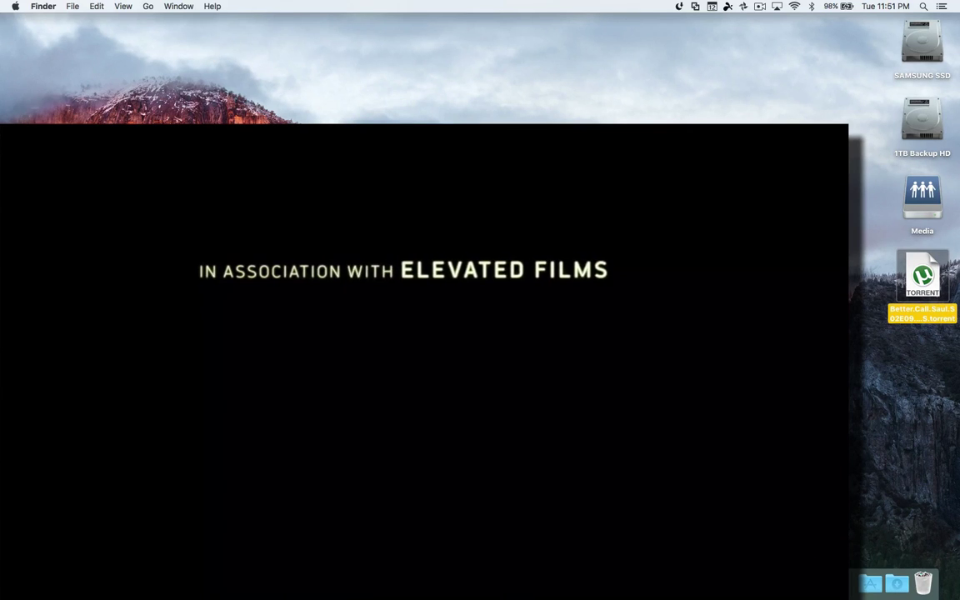
Exit playback of Exposed and back out to the section tab bar.
key(Escape)
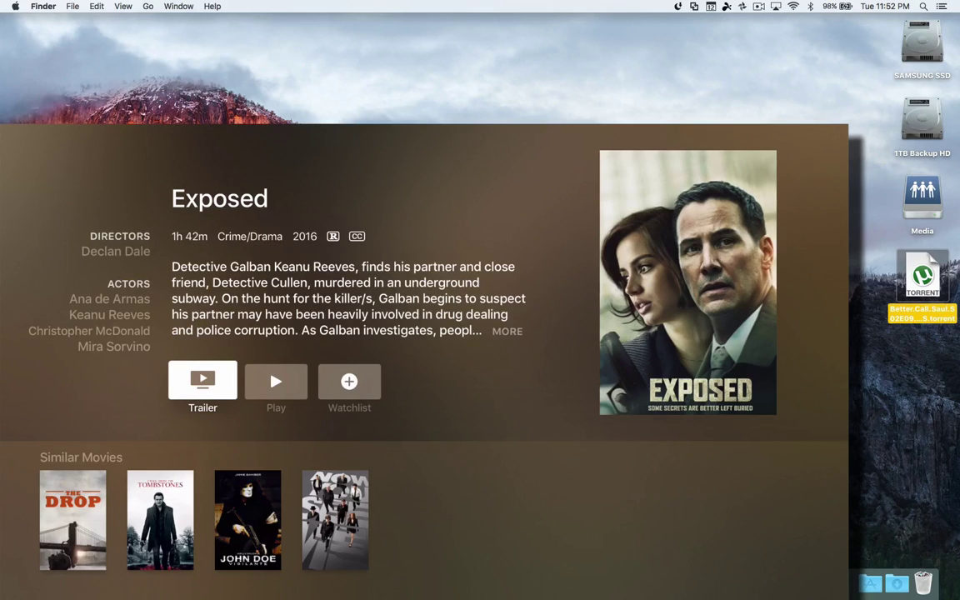
key(Escape)
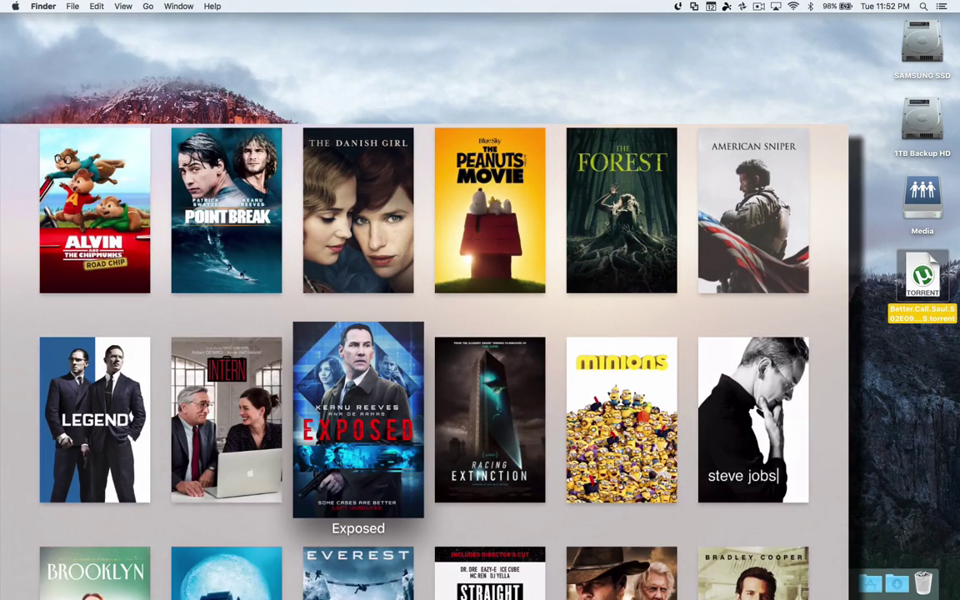
key(Escape)
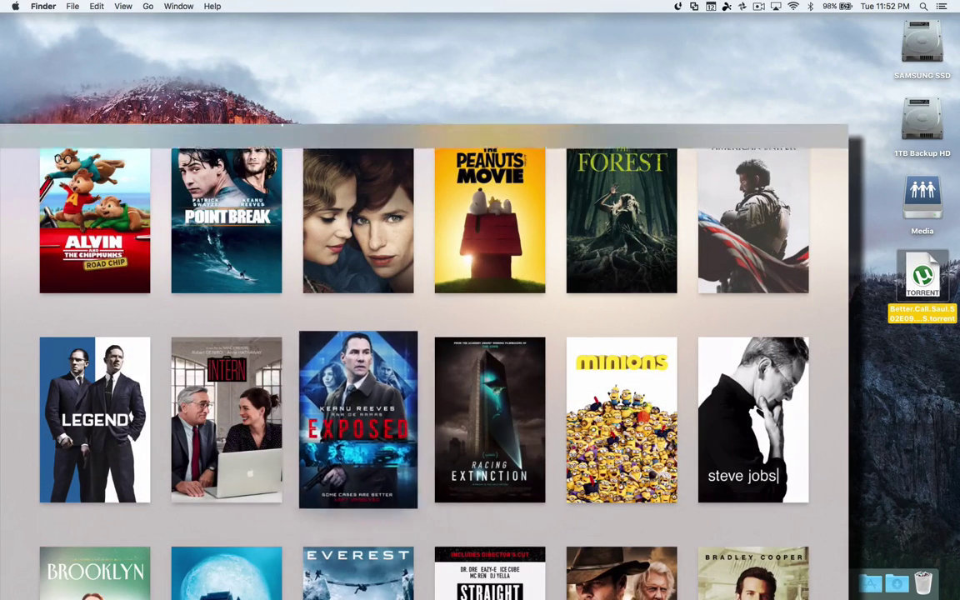
Switch between the Latest and Watchlist tabs.
key(Right)
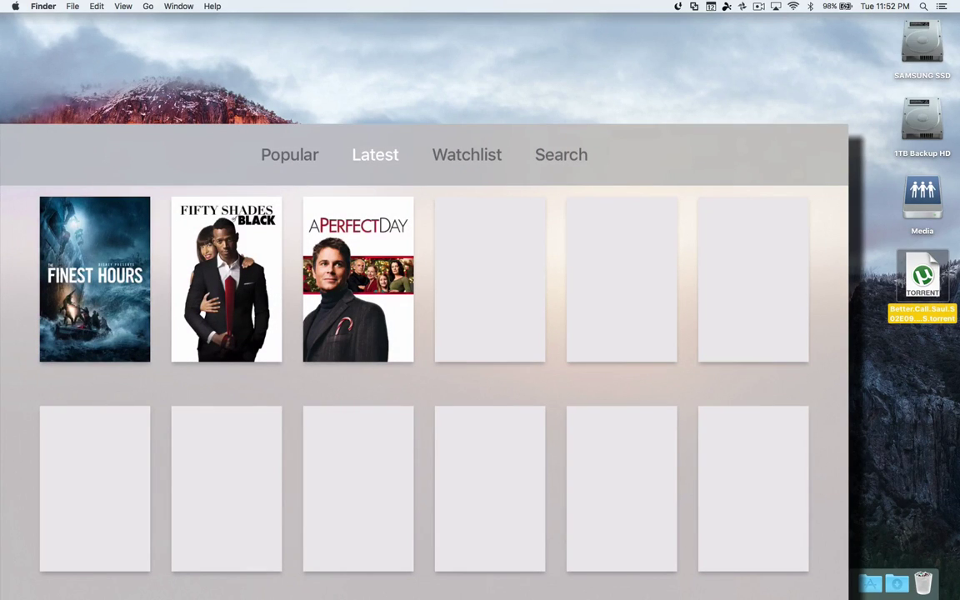
key(Left)
key(Right)
key(Right)
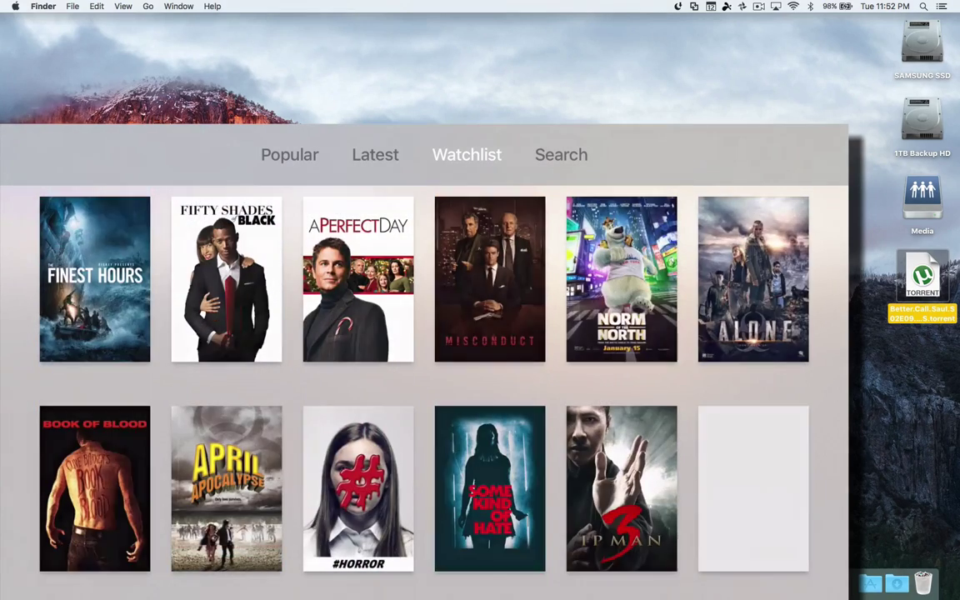
key(Right)
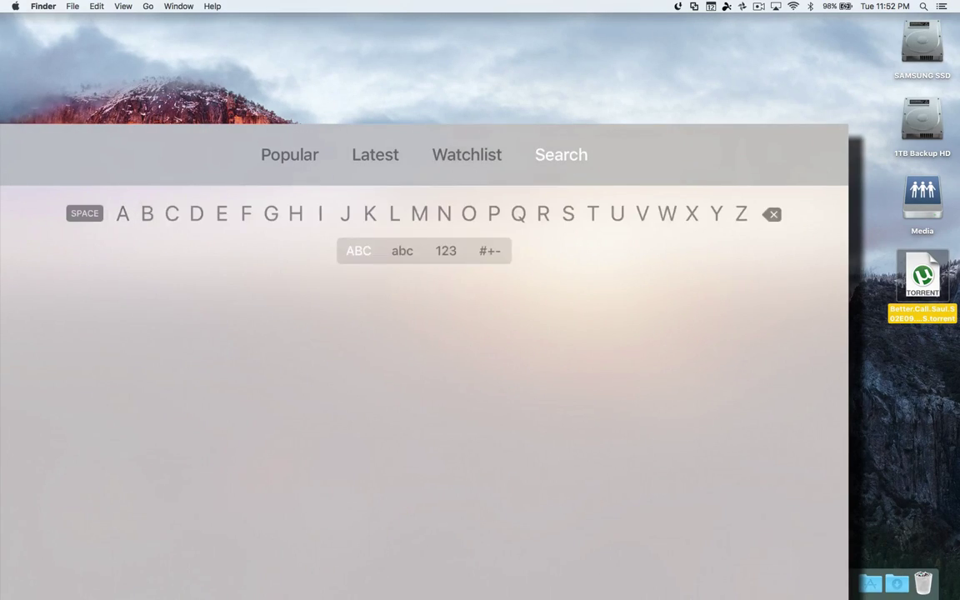